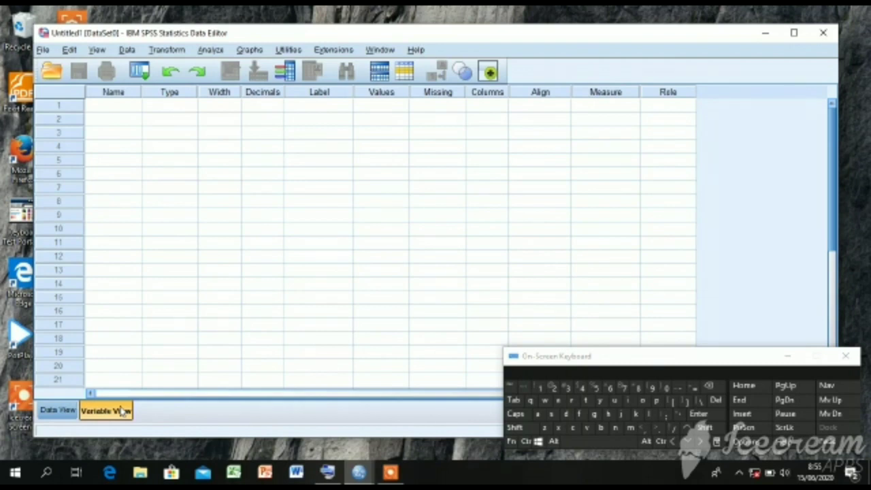
Step: Define two variables in the first two rows, named motivasi and prestasi
click(97, 107)
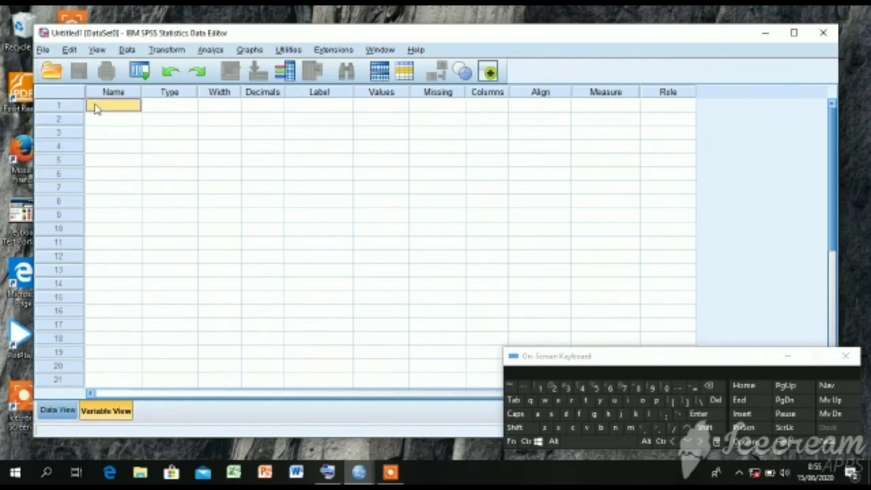
text(ms)
click(587, 401)
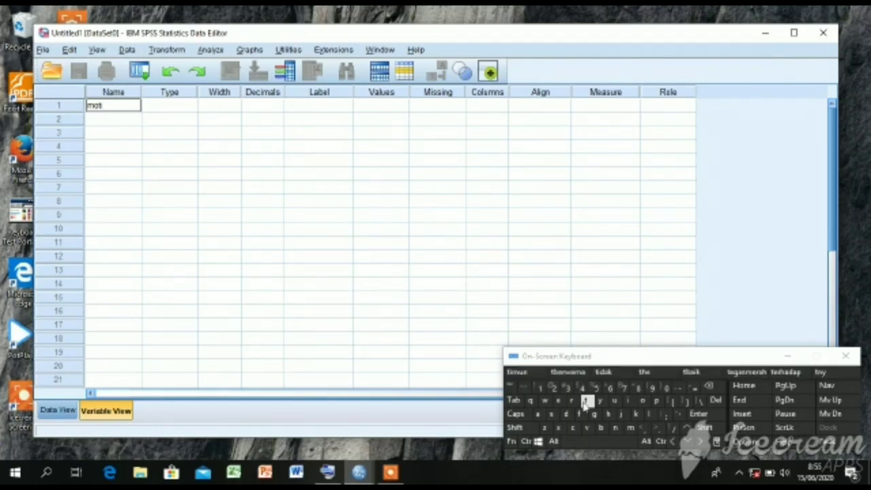
text(ivasi)
key(Return)
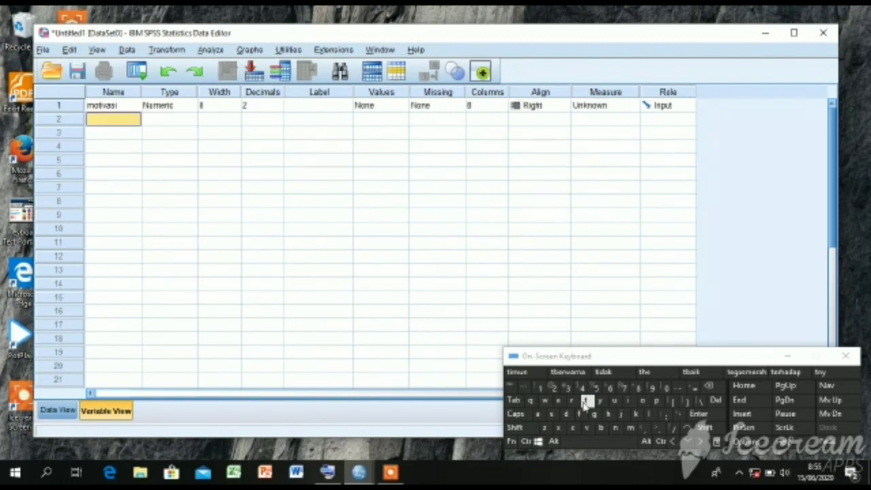
text(pres)
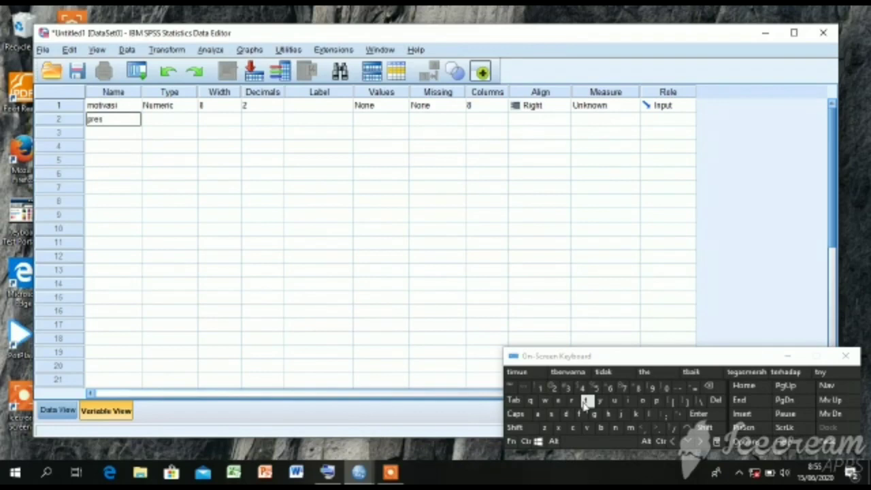
text(tasi)
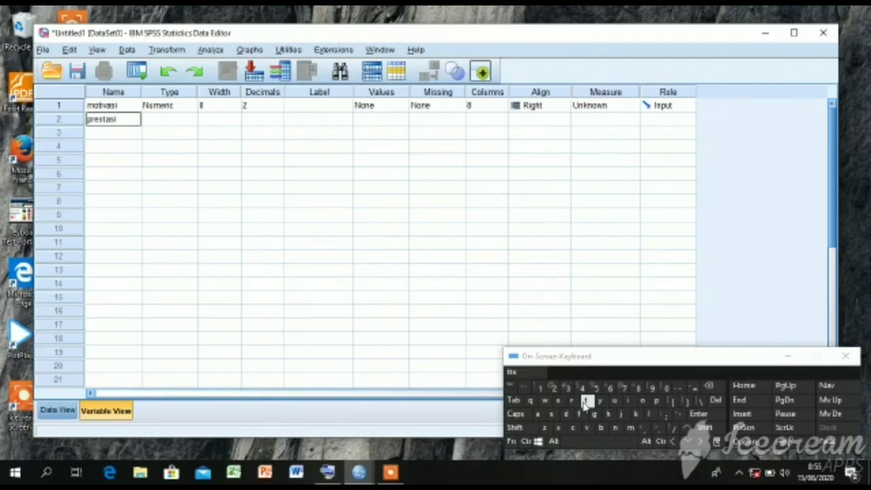
key(Tab)
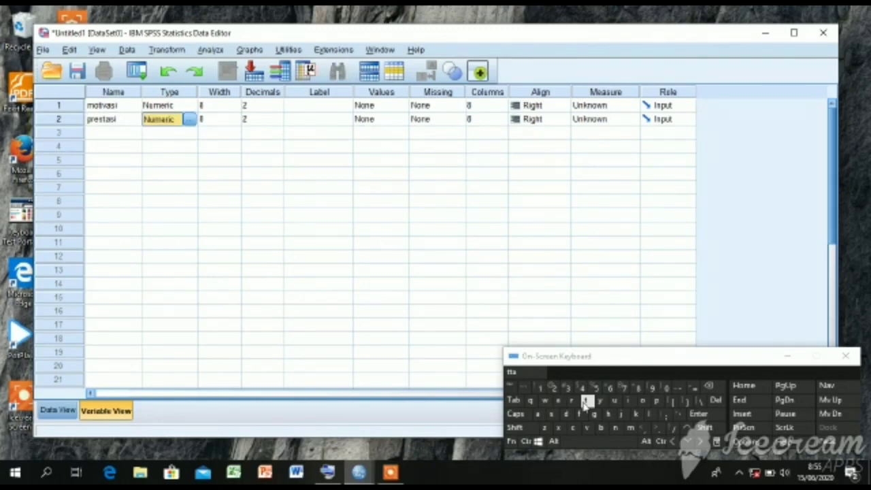
Step: Set the number of decimals to 0 for both the prestasi and motivasi variables
key(Tab)
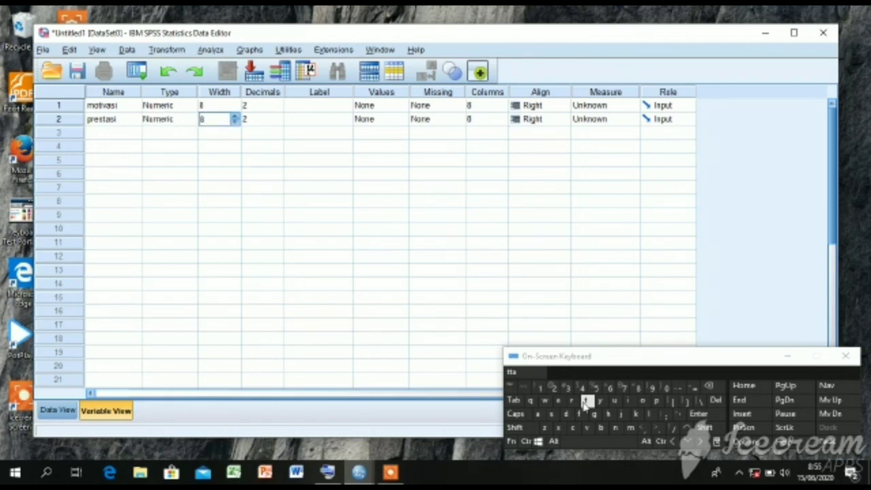
key(Tab)
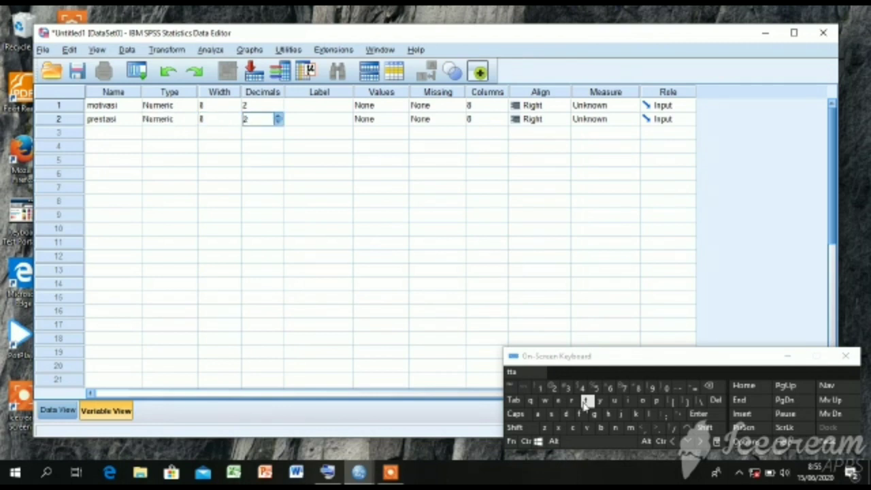
text(0)
key(Up)
text(0)
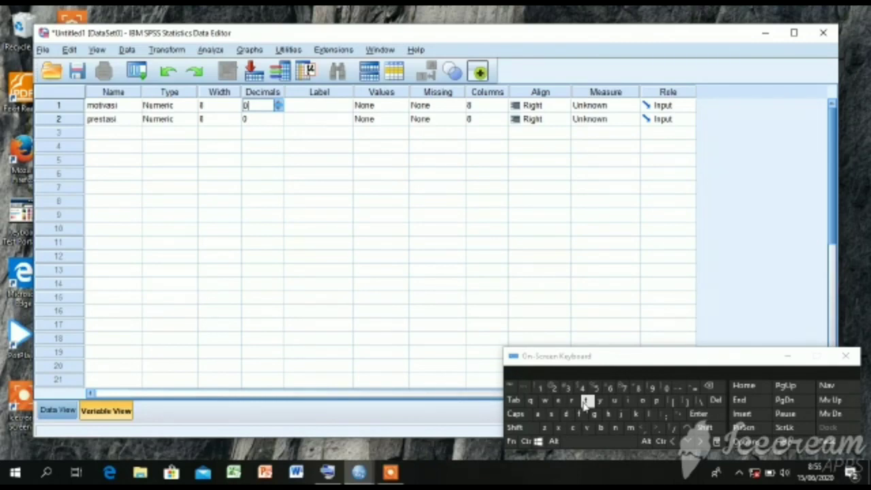
Step: Give the motivasi variable the label "motivasi belajar"
click(315, 106)
text(mo)
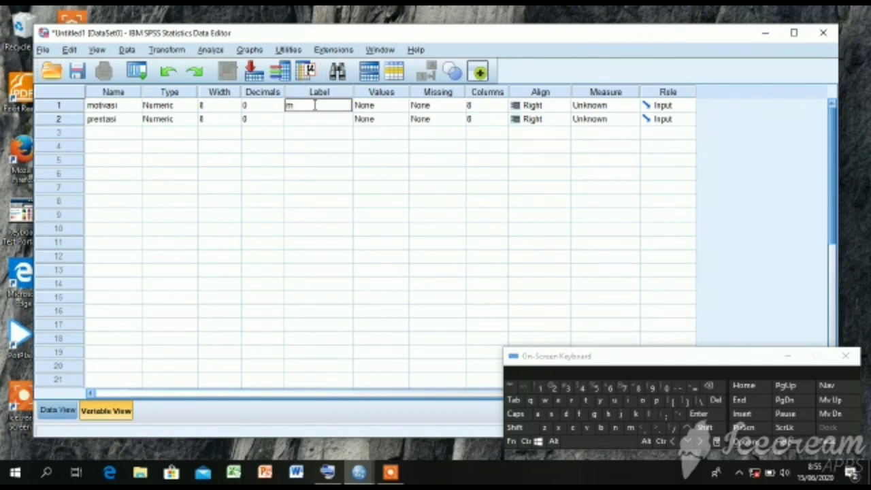
click(587, 403)
text(ivasi belaja)
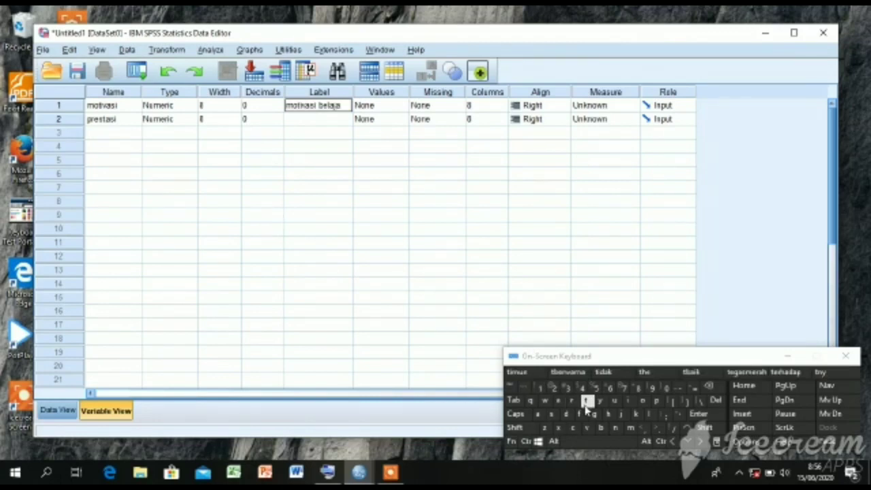
text(r)
key(Return)
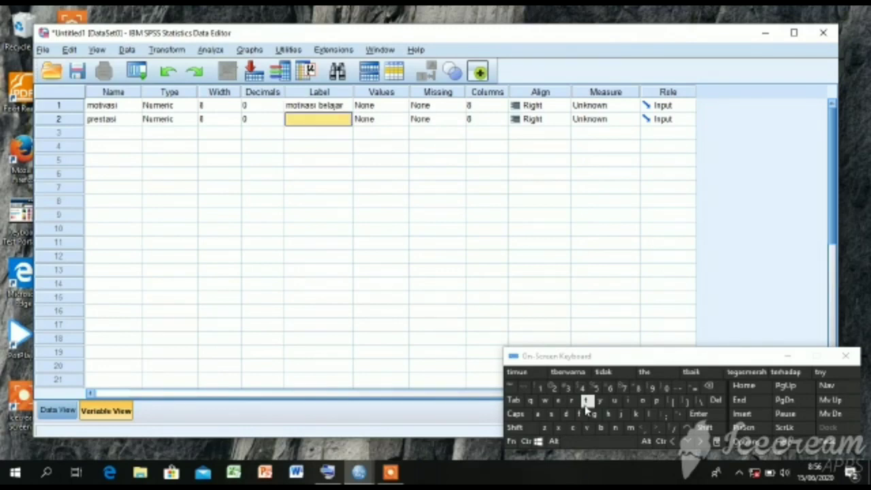
Step: Give the prestasi variable the label "prestasi belajar"
text(p)
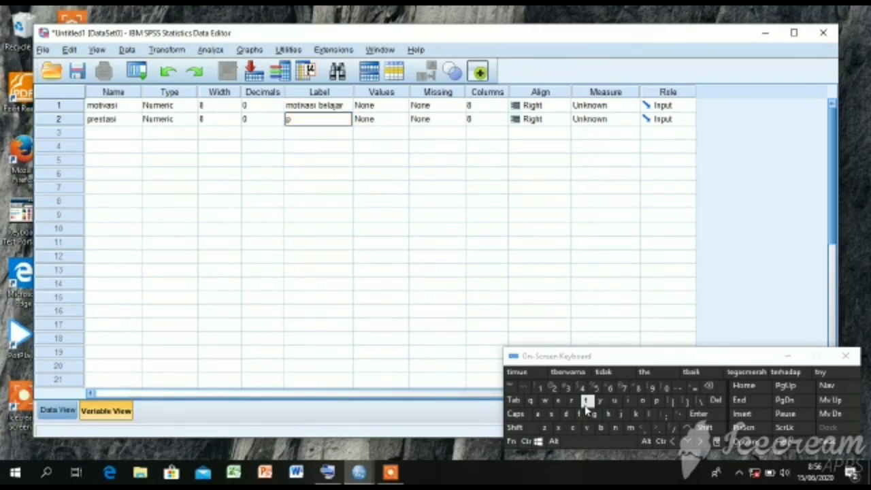
text(rest)
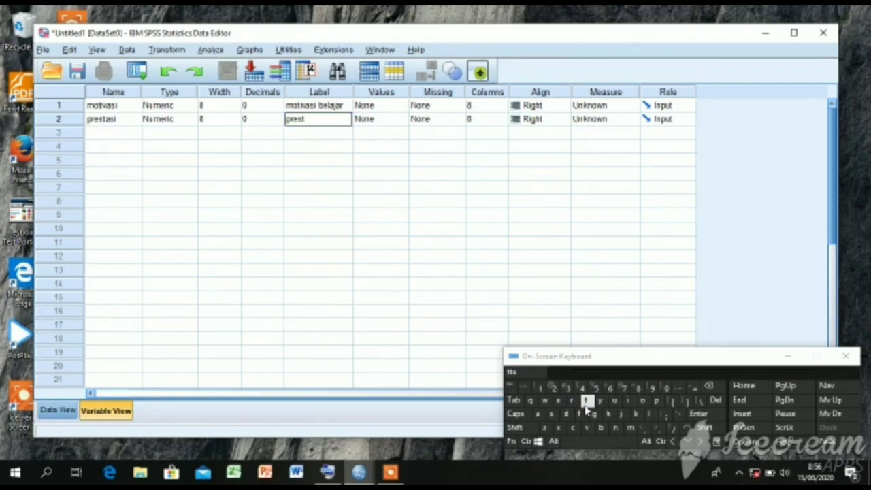
text(asi belajar)
key(Tab)
Step: Set the measurement level of both prestasi and motivasi to Scale
key(Tab)
key(Tab)
key(Tab)
key(Tab)
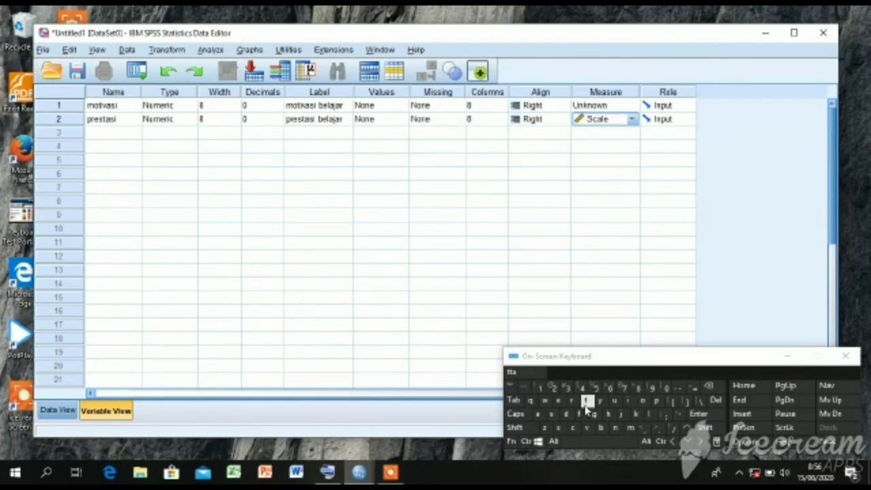
key(Up)
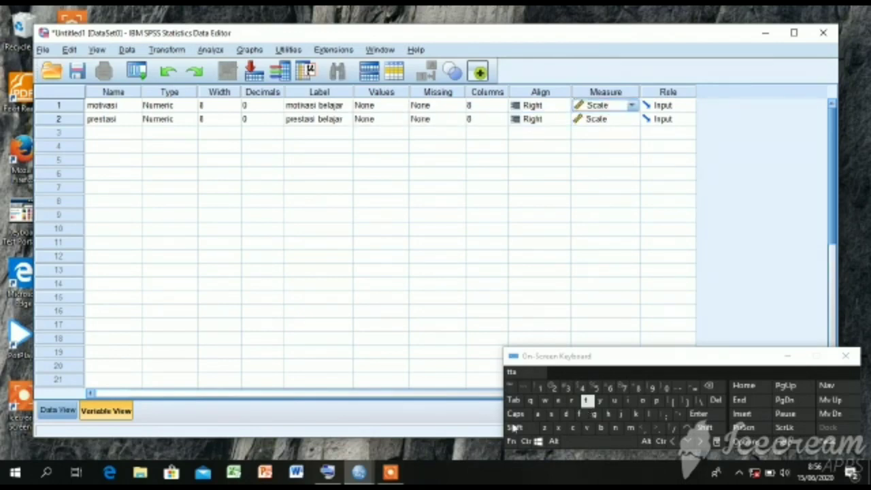
Step: Switch to the data sheet and enter the motivasi scores 75, 60, 65 and 75 in rows 1 to 4
click(52, 416)
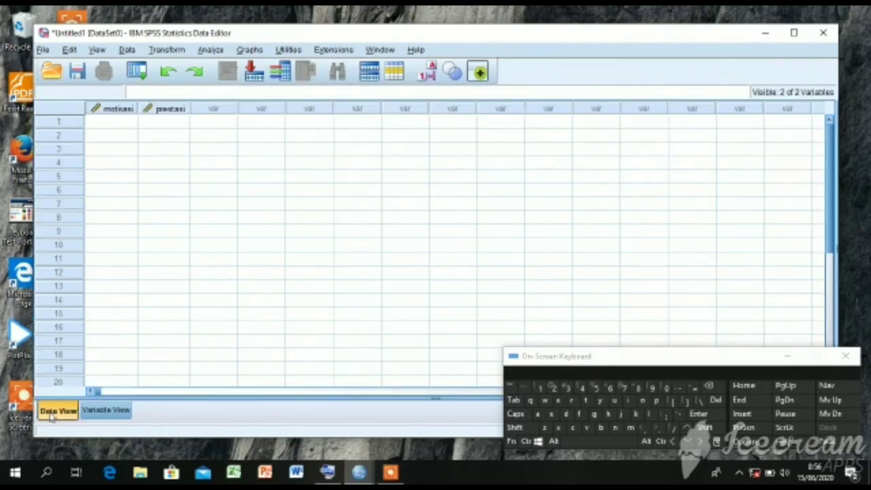
click(122, 122)
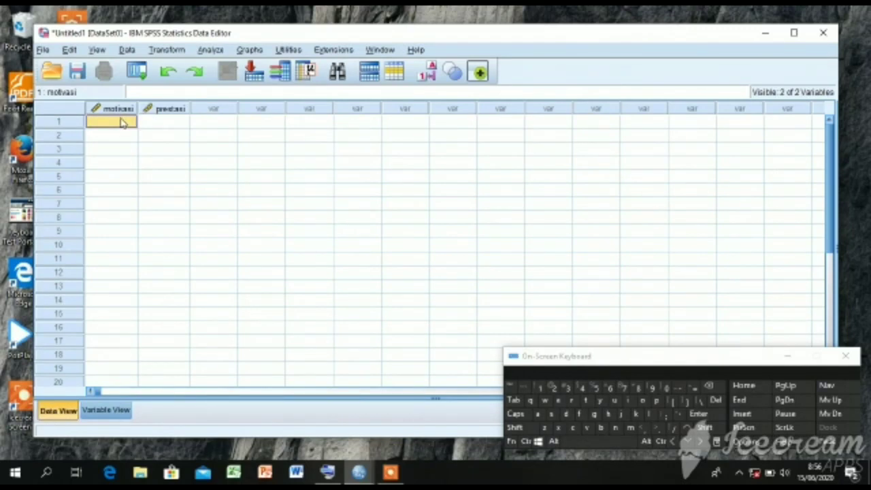
text(75)
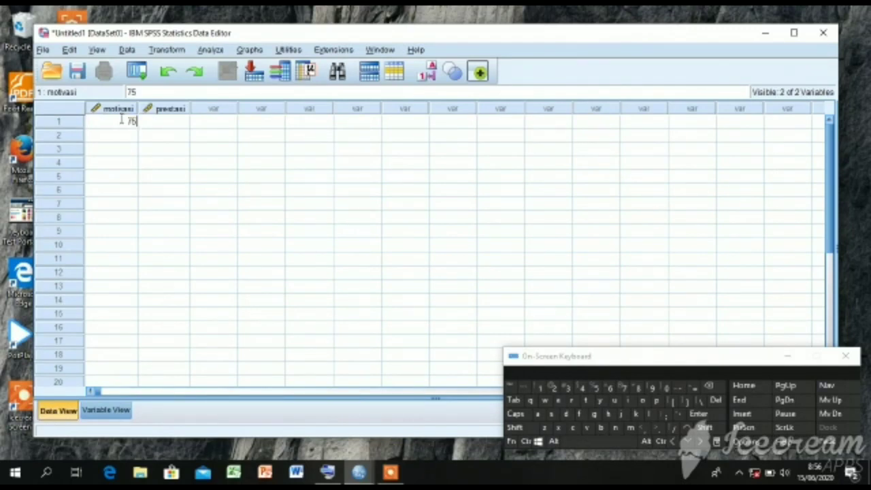
key(Return)
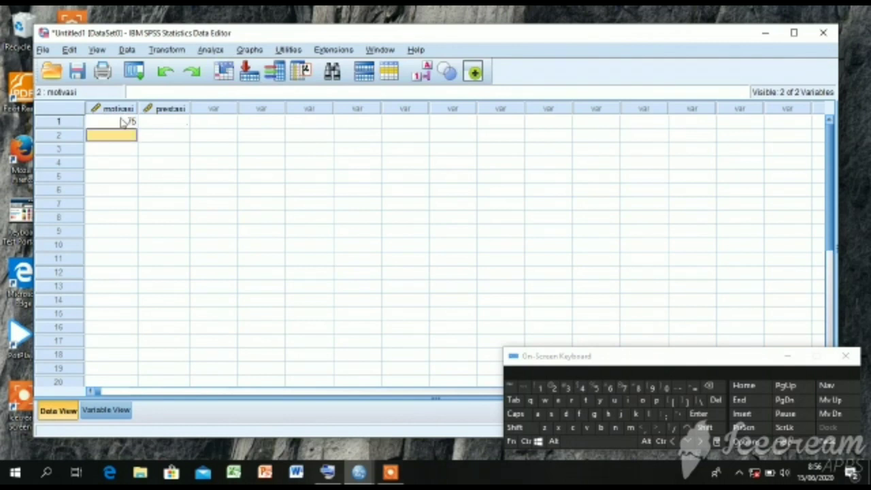
text(60)
key(Return)
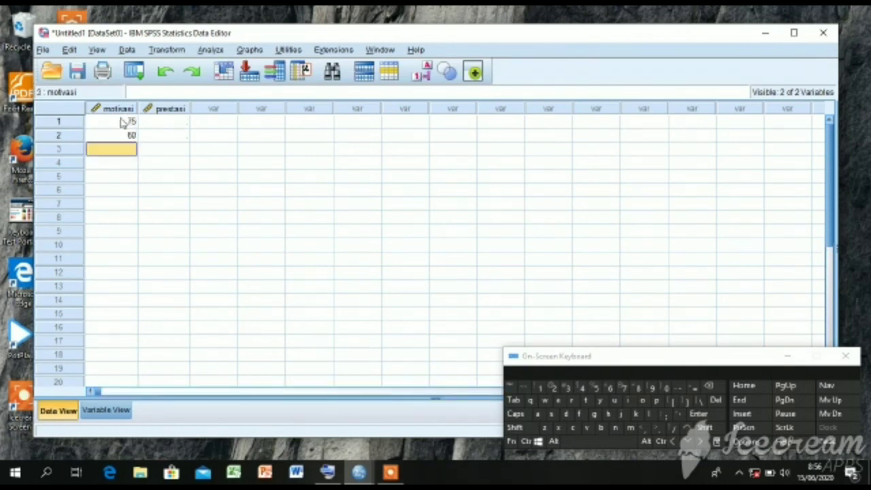
text(65)
key(Return)
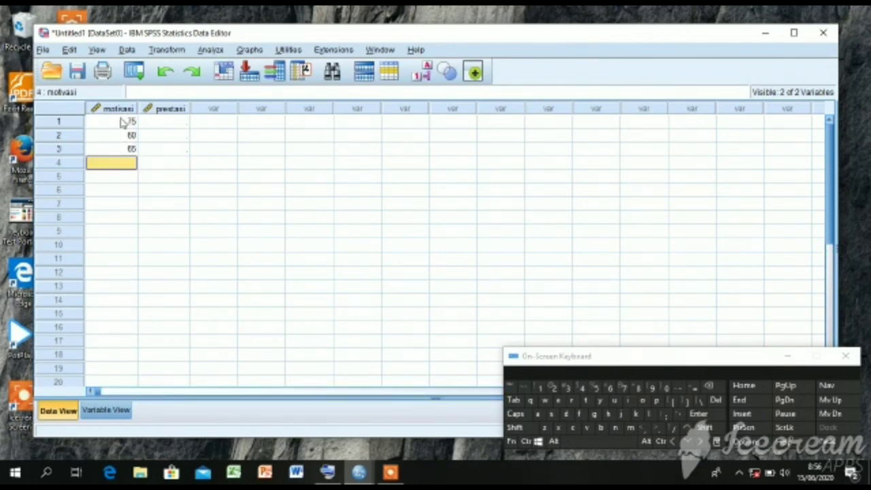
text(75)
key(Return)
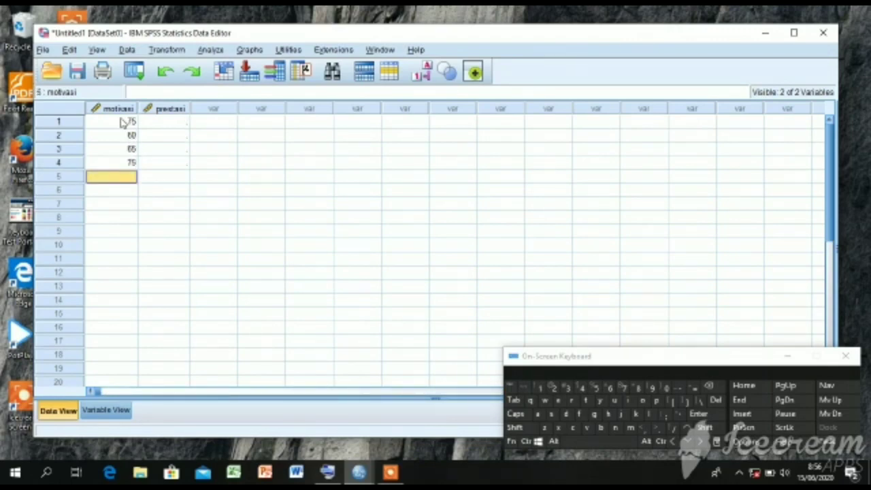
Step: Enter the motivasi scores 65, 80, 75 and 80 in rows 5 to 8
text(65)
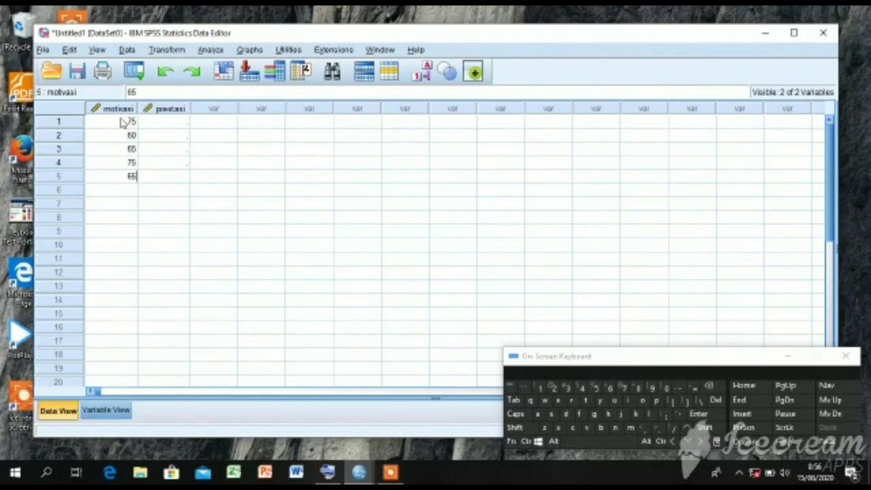
key(Return)
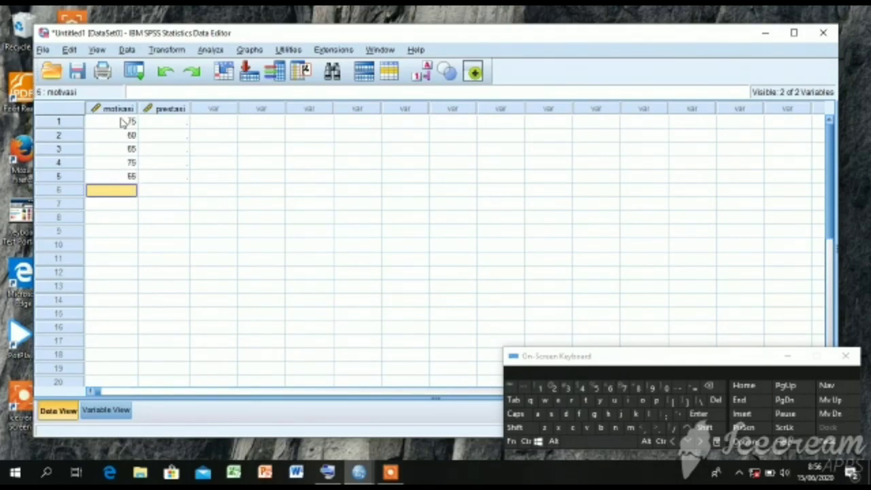
text(80)
key(Return)
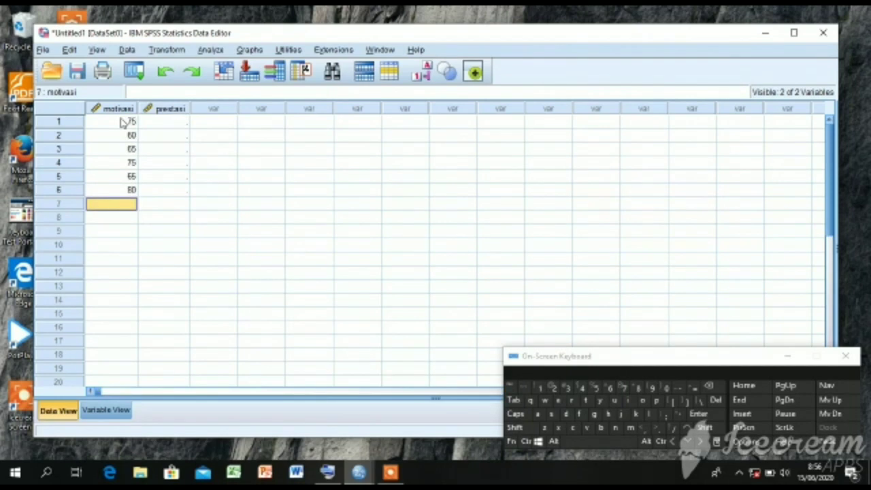
text(75)
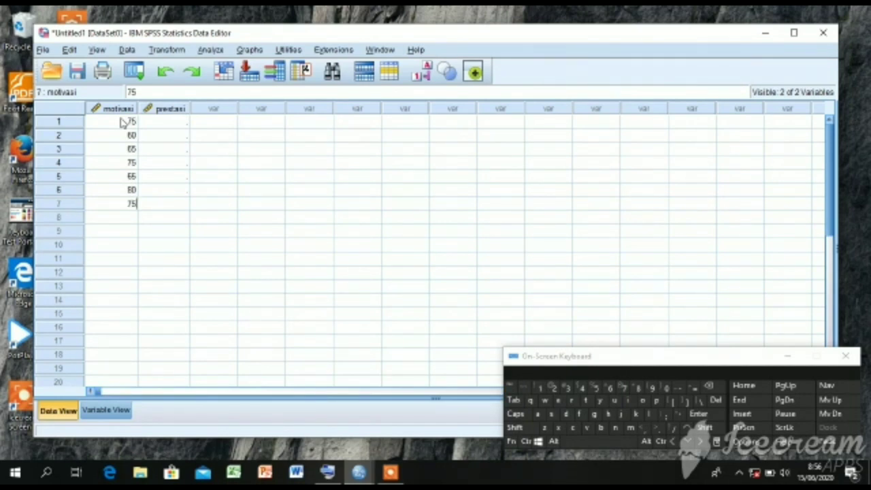
key(Return)
text(80)
key(Return)
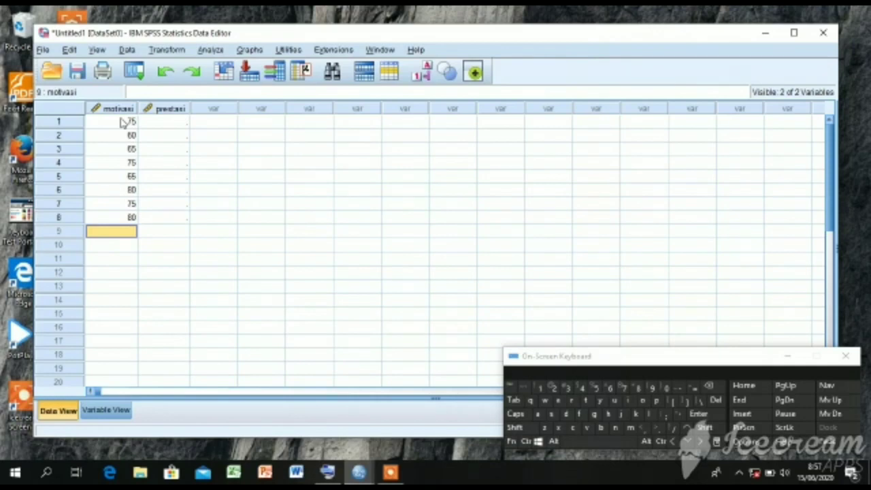
Step: Enter the motivasi scores 65, 80, 60 and 67 in rows 9 to 12
text(65)
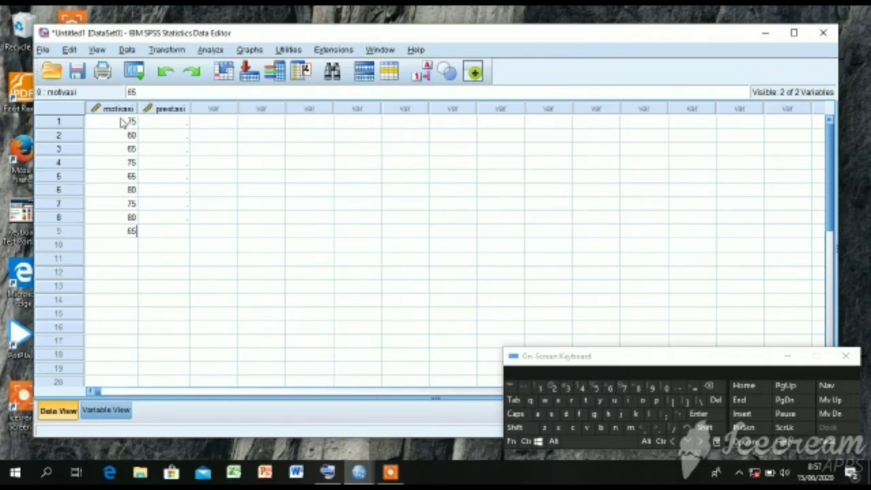
key(Return)
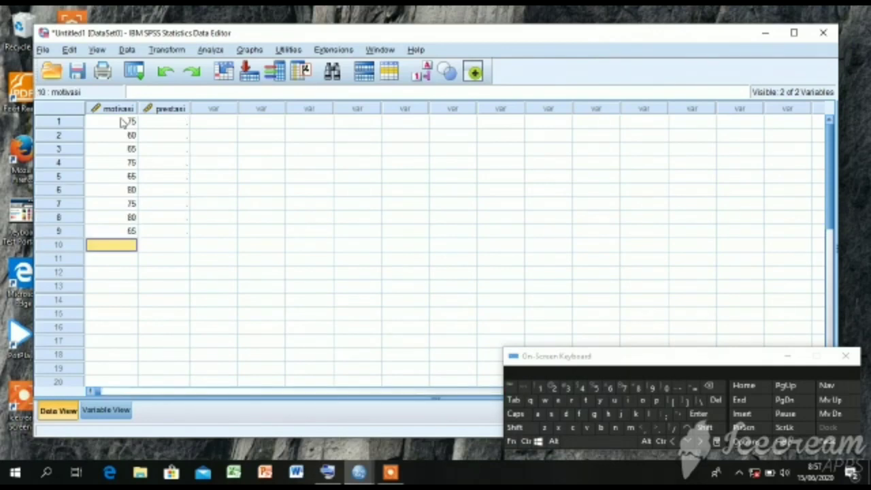
text(80)
key(Return)
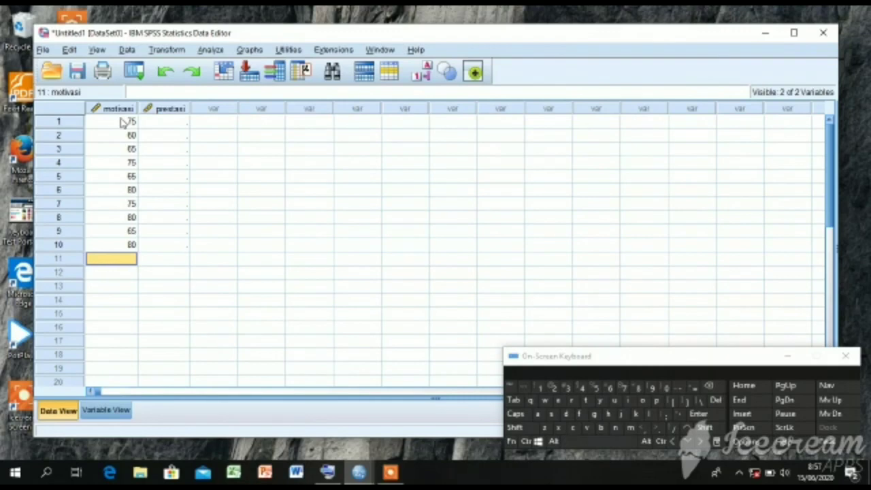
text(60)
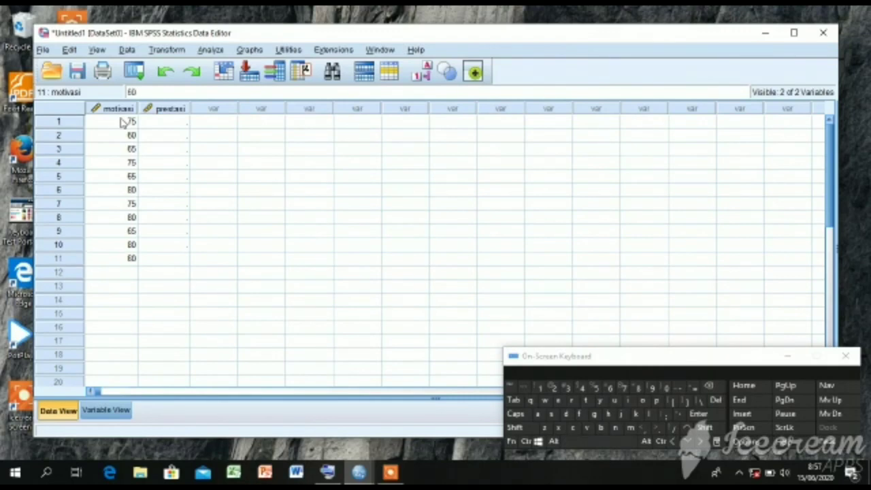
key(Return)
text(67)
key(Tab)
Step: Enter the prestasi scores 80, 75, 75 and 90 in rows 1 to 4, starting from the first case
key(Up)
key(Up)
key(Up)
key(Up)
key(Up)
key(Up)
key(Up)
key(Up)
key(Up)
key(Up)
key(Up)
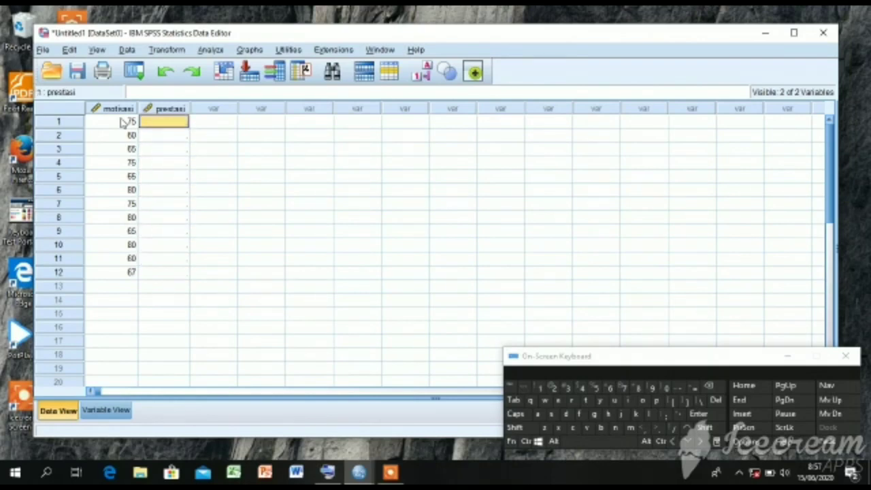
text(80)
key(Return)
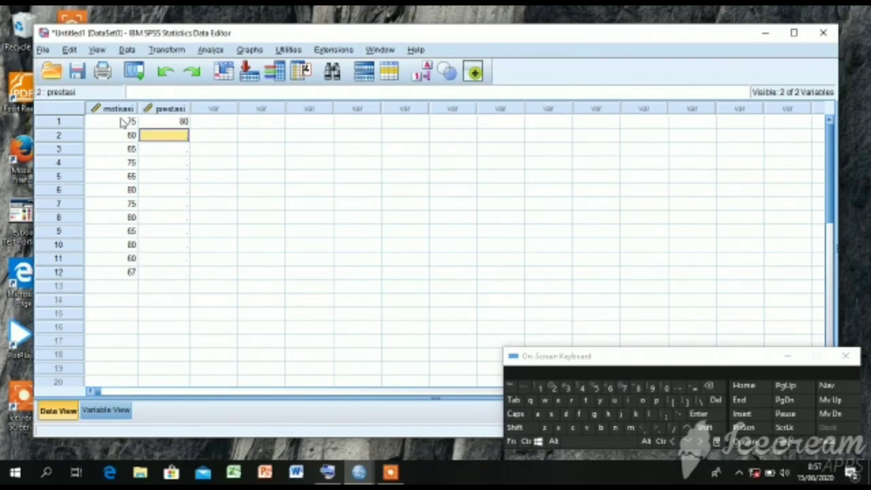
text(75)
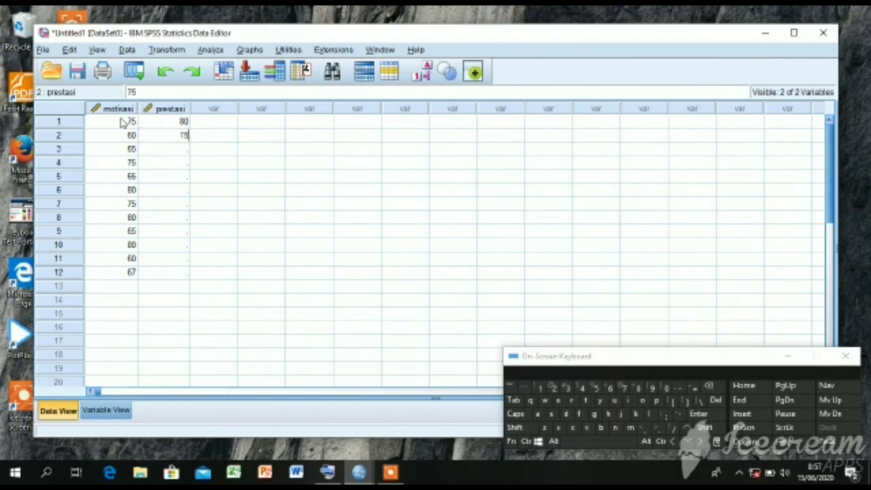
key(Return)
text(75)
key(Return)
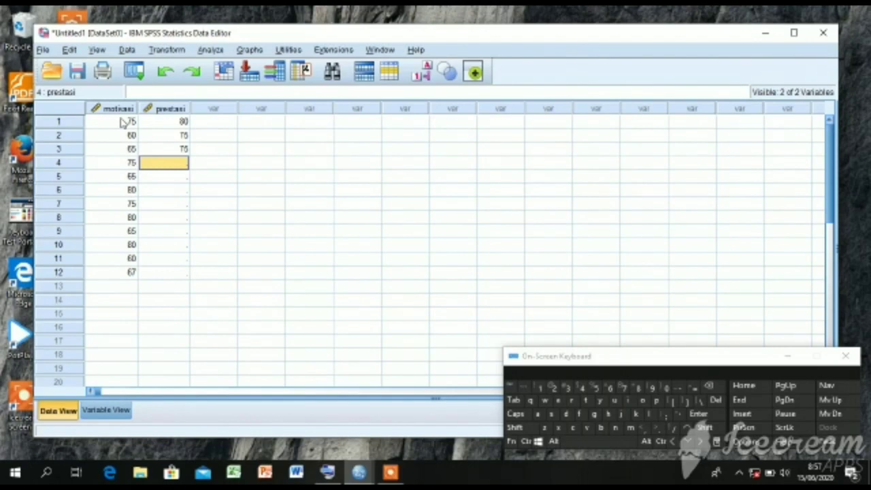
text(90)
key(Return)
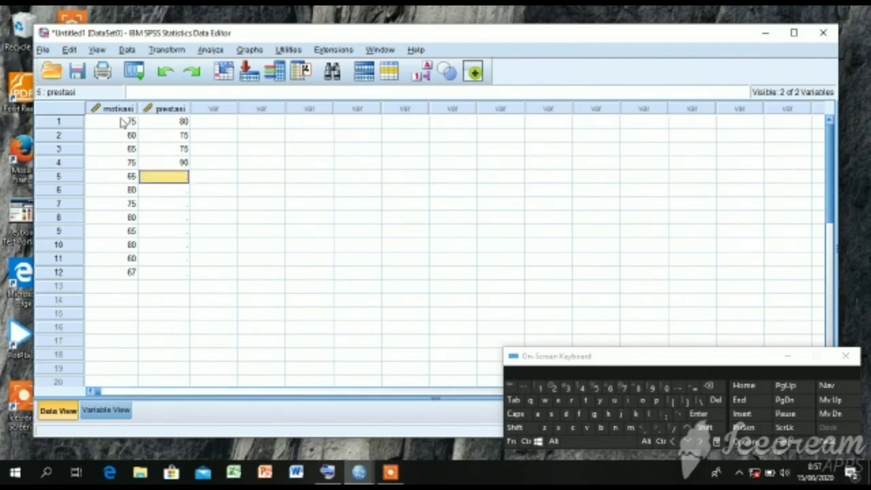
Step: Enter the prestasi scores 85, 85, 95 and 95 in rows 5 to 8
text(85)
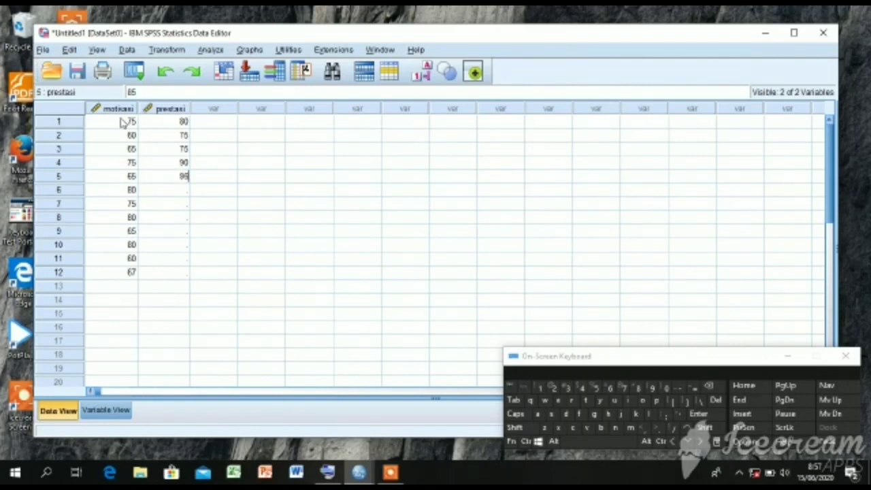
key(Return)
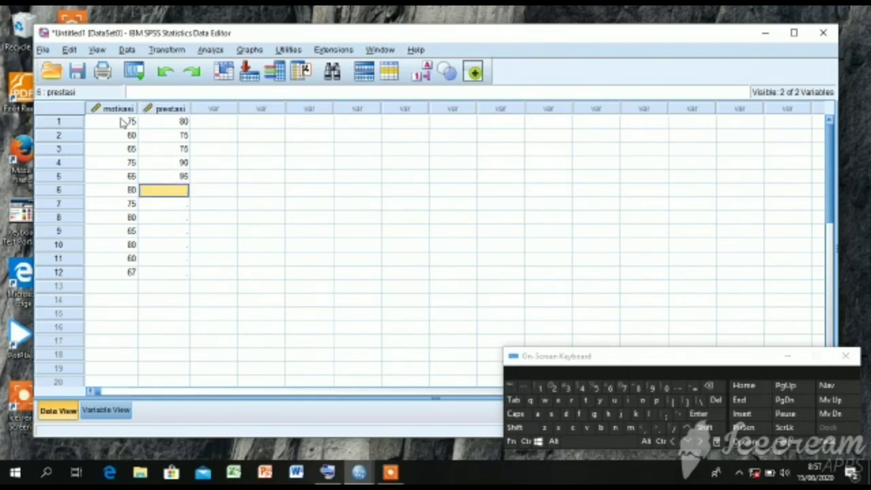
text(85)
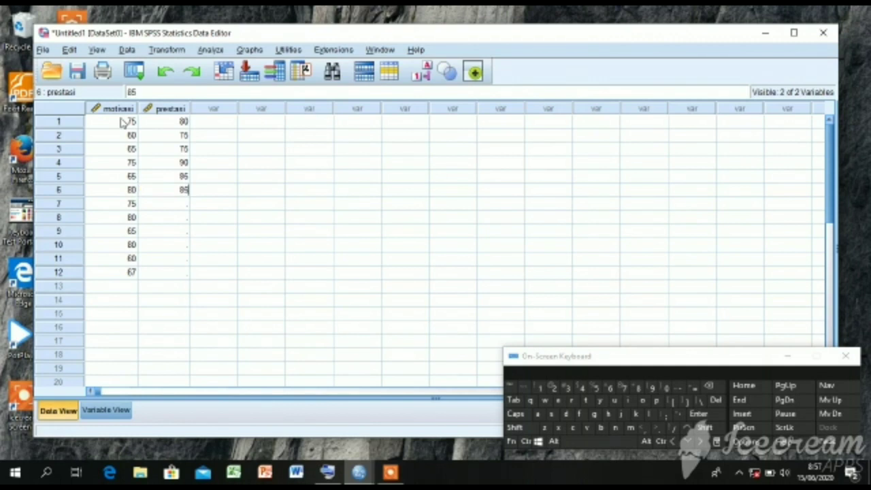
key(Return)
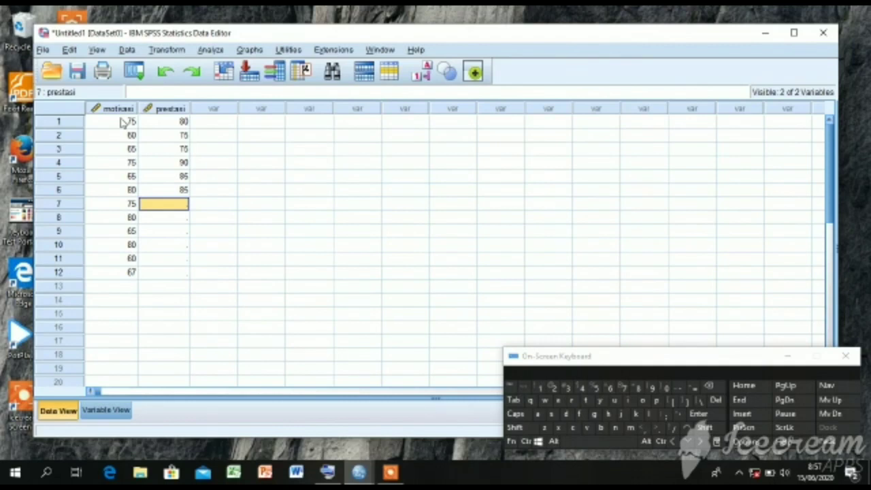
text(95)
key(Return)
text(95)
key(Return)
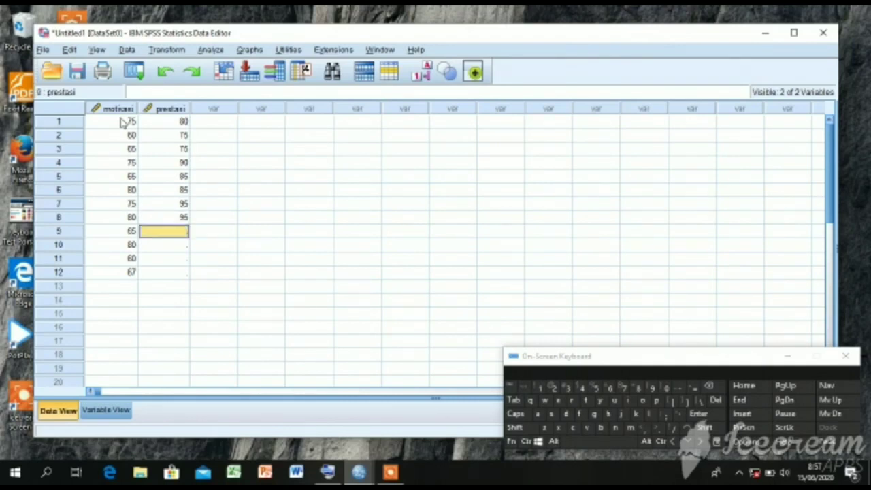
Step: Enter the prestasi scores 80, 90, 75 and 75 in rows 9 to 12
text(80)
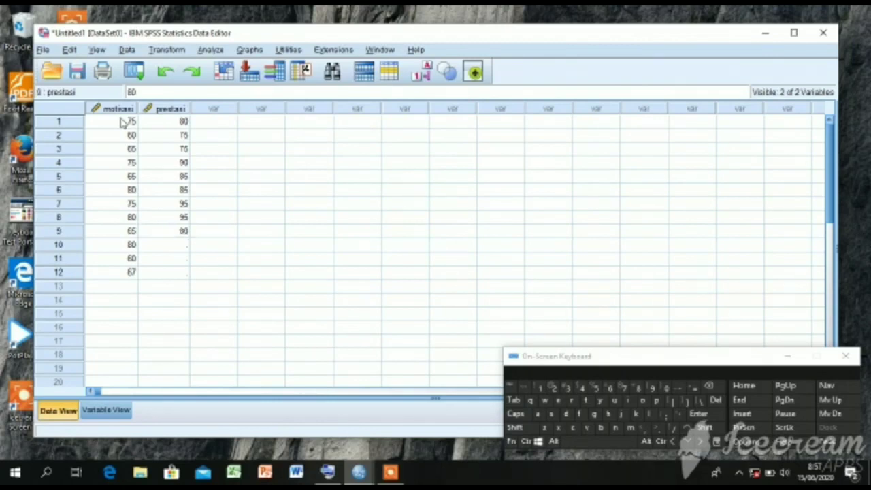
key(Return)
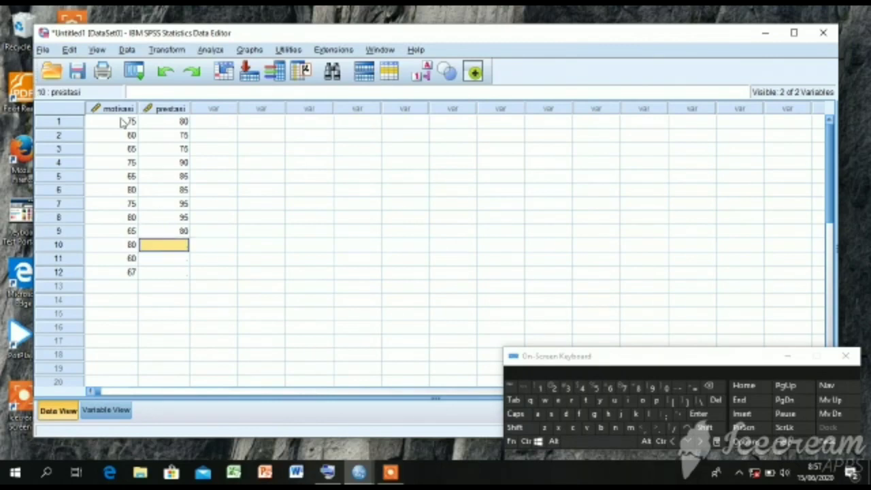
text(90)
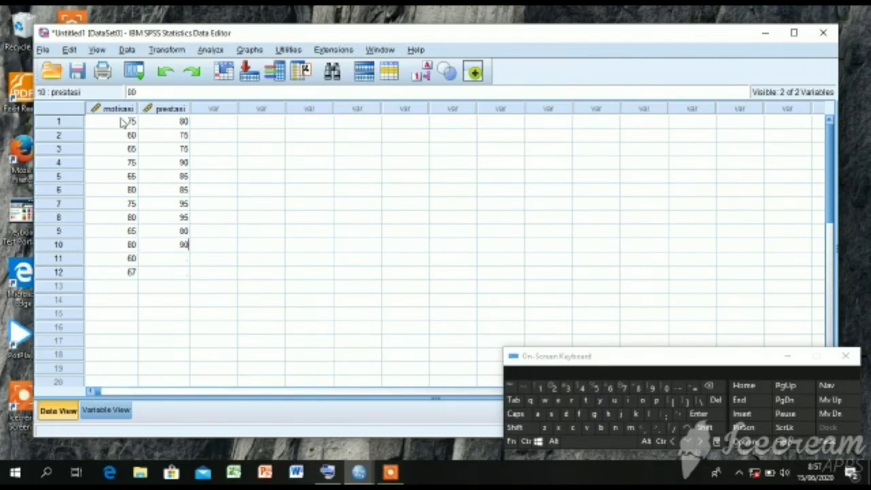
key(Return)
text(75)
key(Return)
text(75)
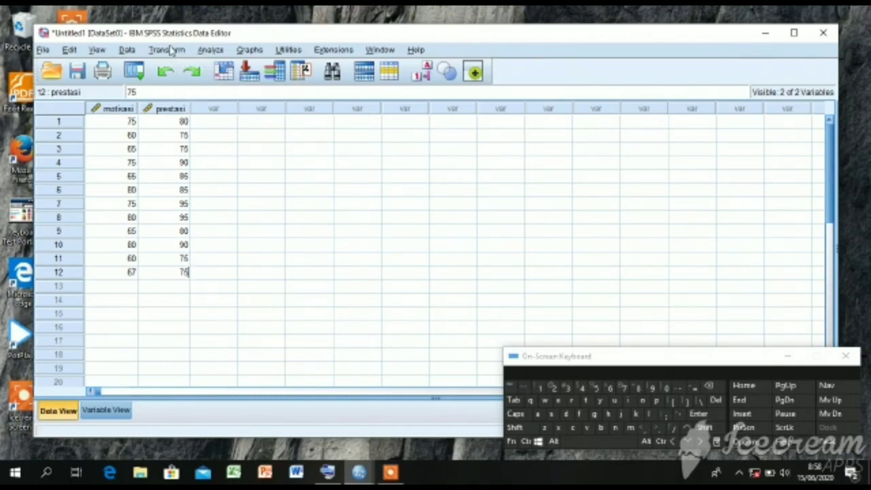
Step: Set up a Compare Means analysis using Means, with prestasi belajar as the dependent and motivasi belajar as the independent variable
click(206, 52)
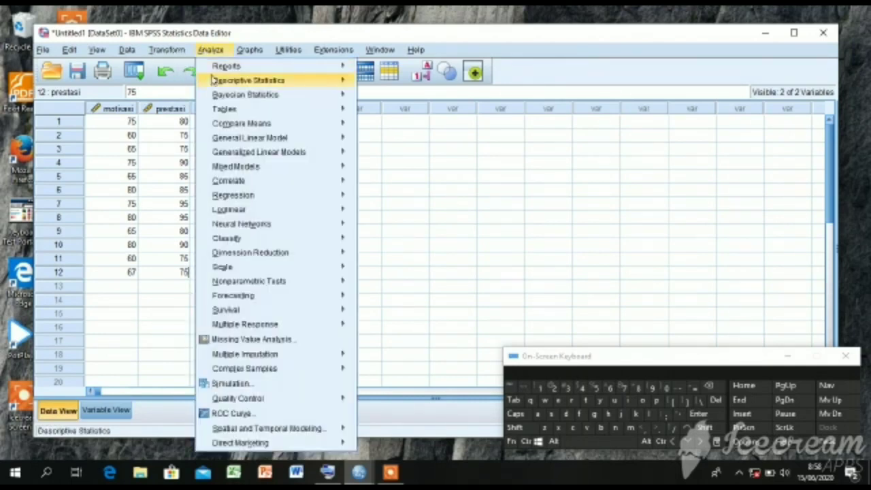
mouse_move(217, 82)
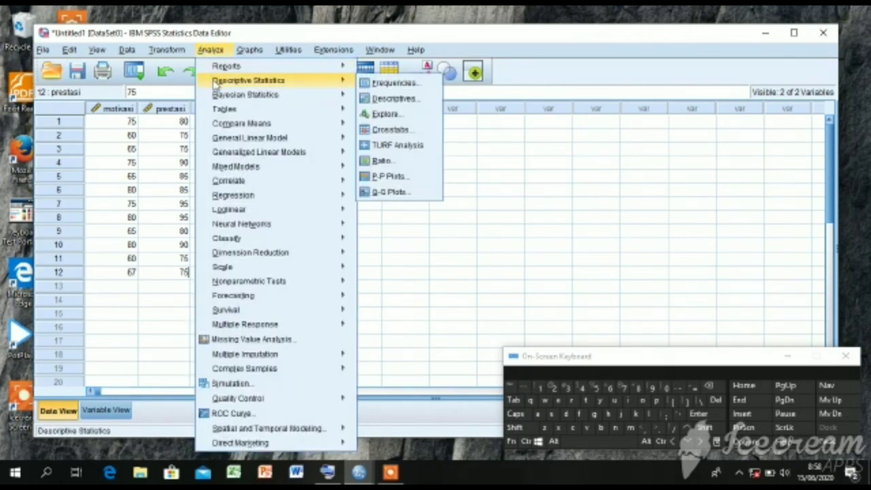
mouse_move(237, 127)
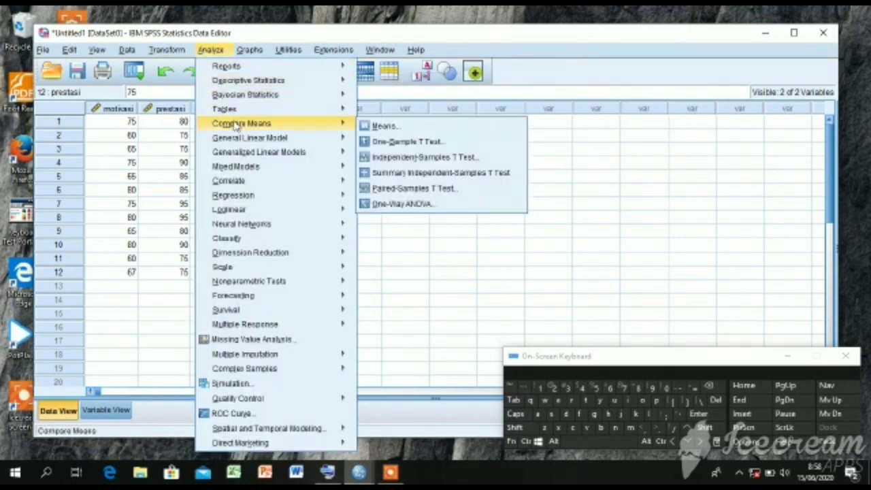
click(386, 127)
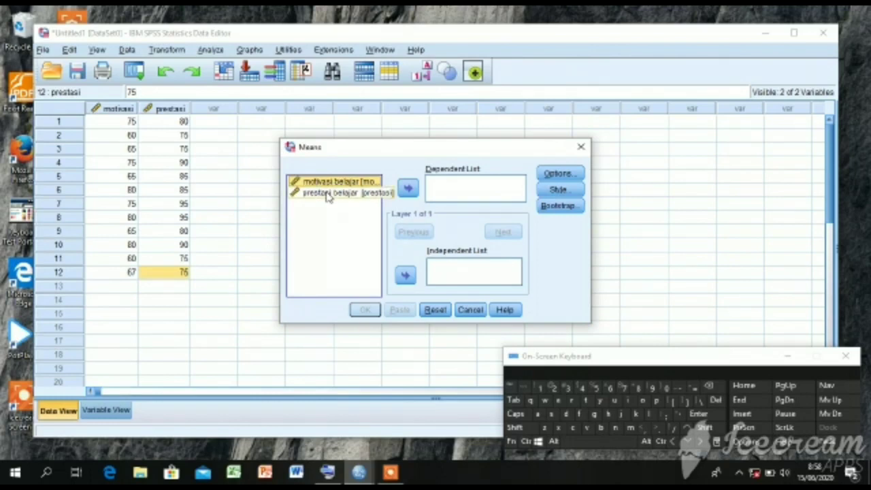
drag(331, 182, 434, 269)
click(357, 185)
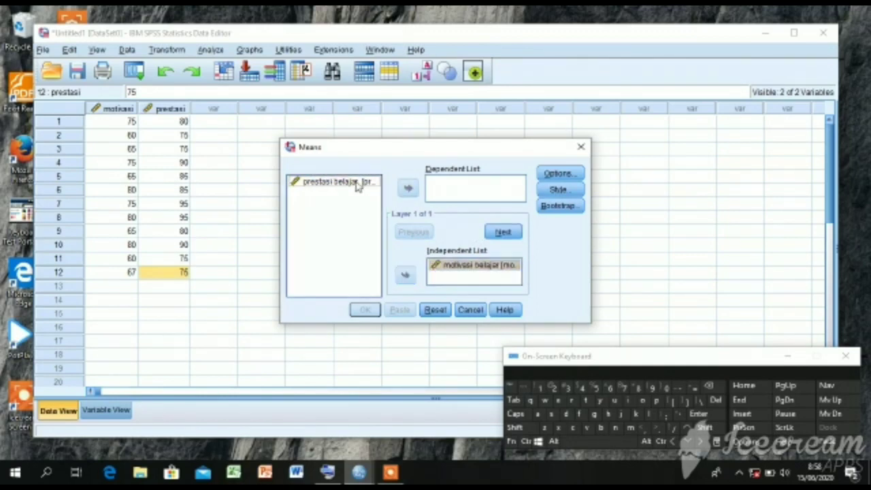
drag(357, 185, 438, 180)
Step: Enable Test for linearity in the Means options and run the analysis
click(552, 177)
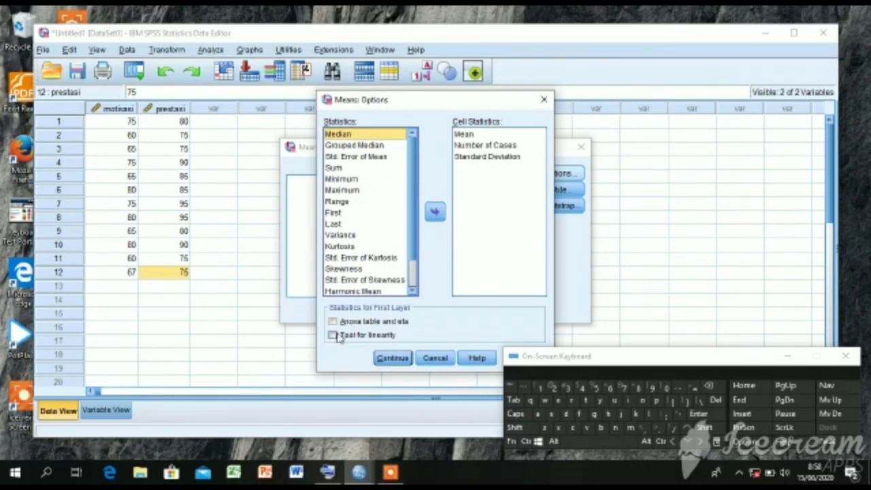
click(333, 335)
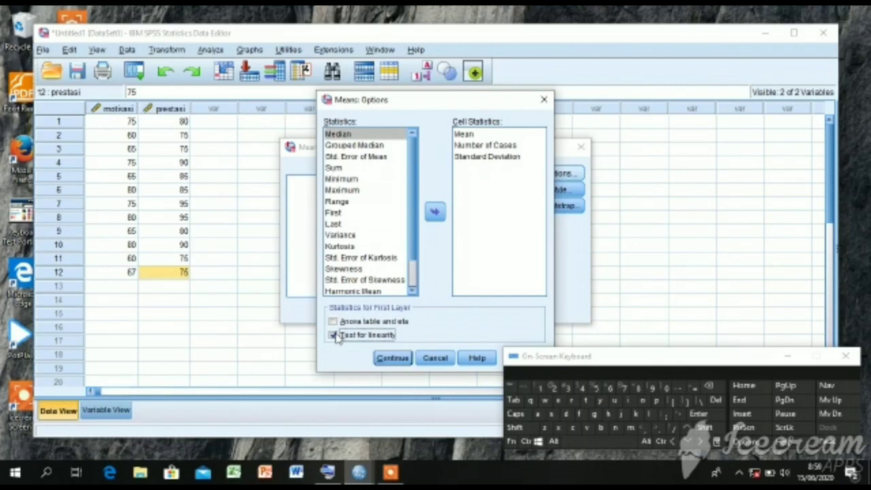
click(392, 360)
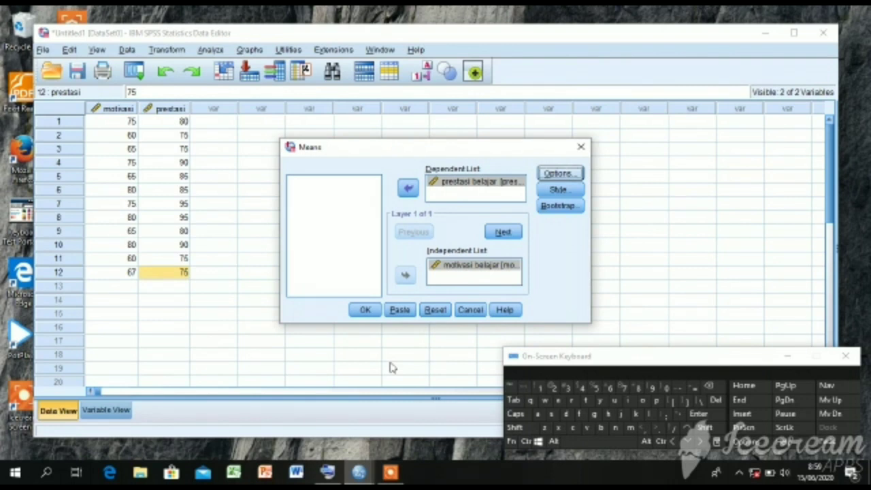
click(368, 313)
Step: Bring the ANOVA table into view in the output and widen the output window to show its remaining columns
click(487, 259)
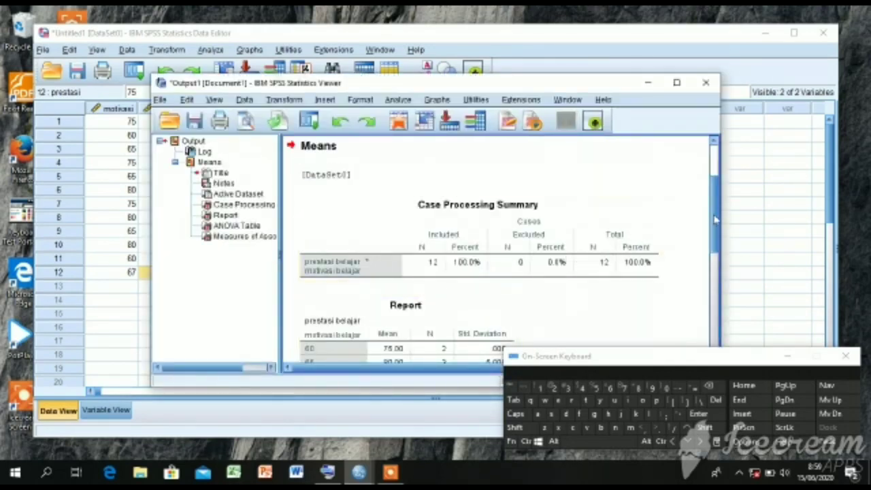
scroll(717, 225, down, 3)
scroll(723, 262, down, 4)
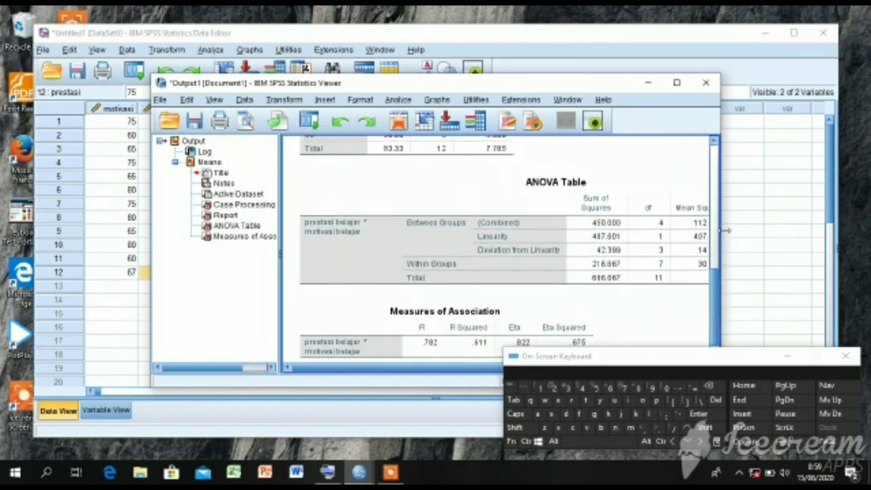
drag(719, 231, 863, 221)
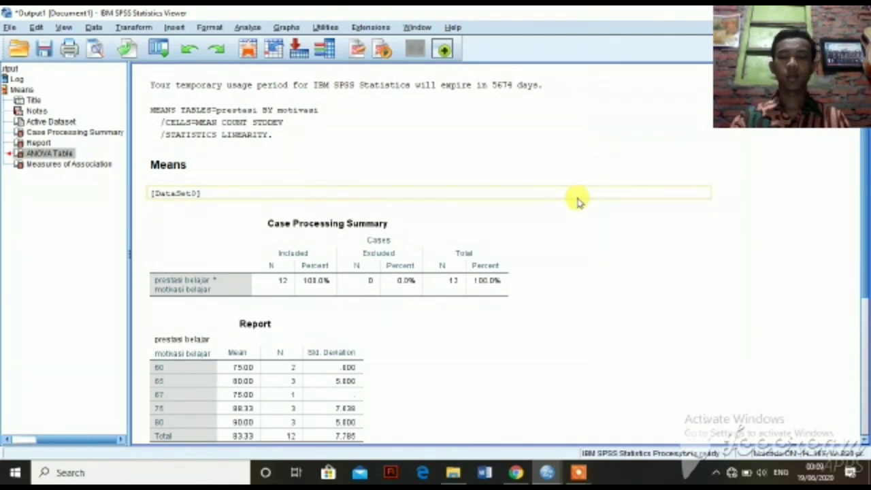
Step: Review the Case Processing Summary and the Report table of prestasi belajar means by motivasi belajar
drag(539, 199, 447, 150)
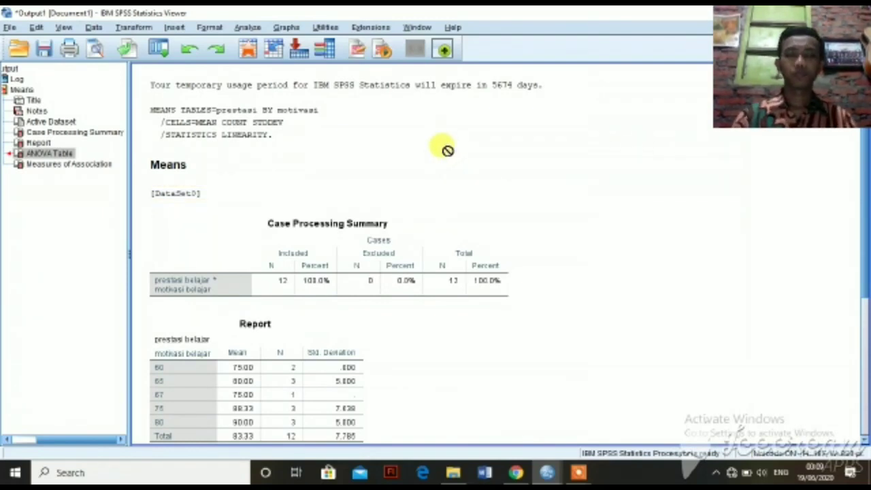
drag(447, 150, 487, 218)
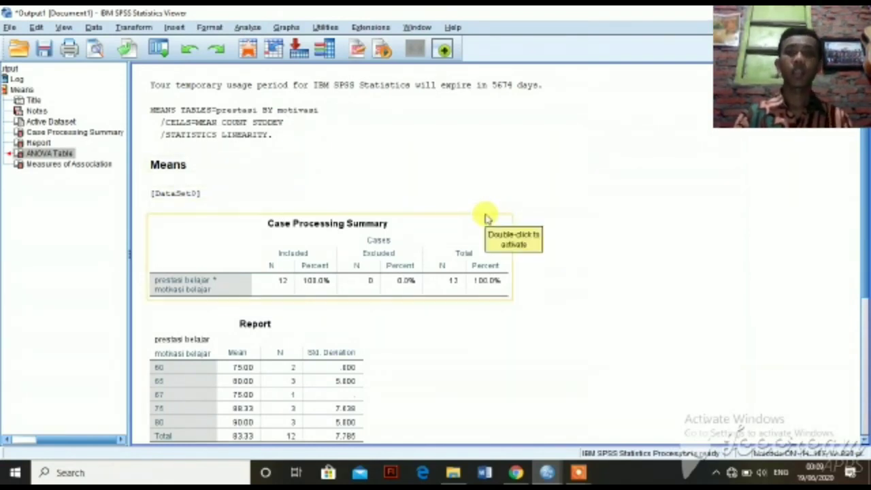
click(218, 244)
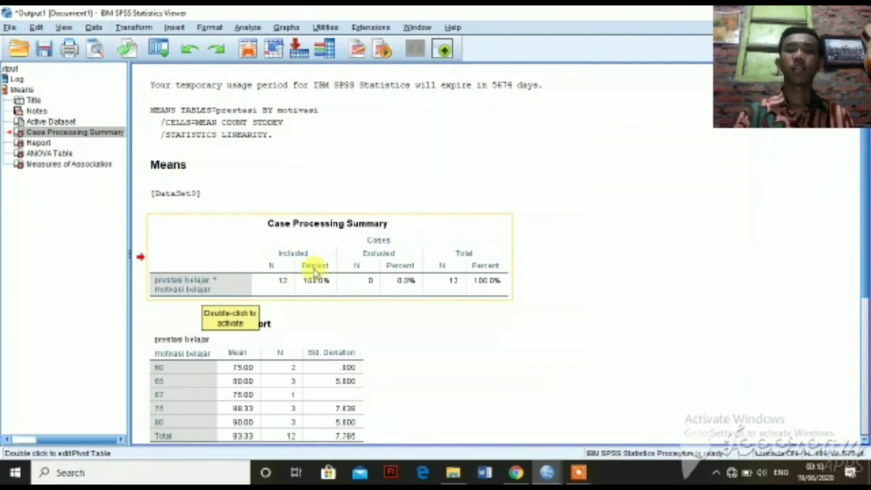
click(262, 352)
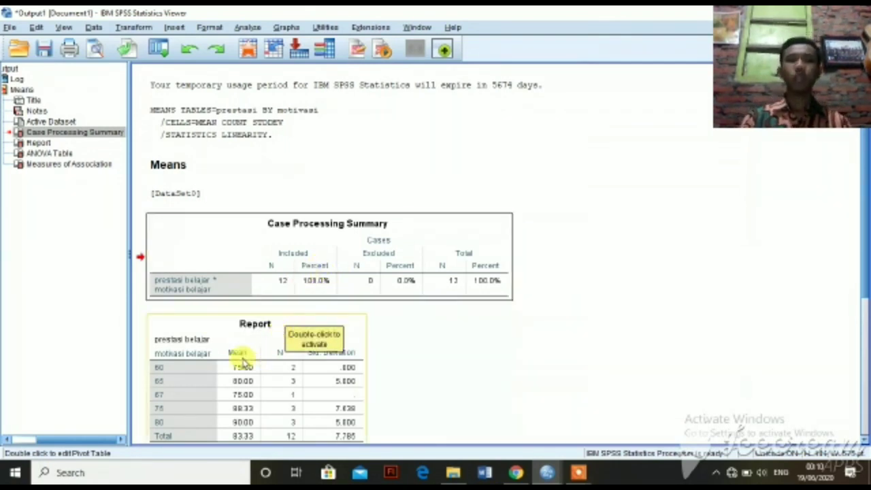
scroll(242, 359, down, 5)
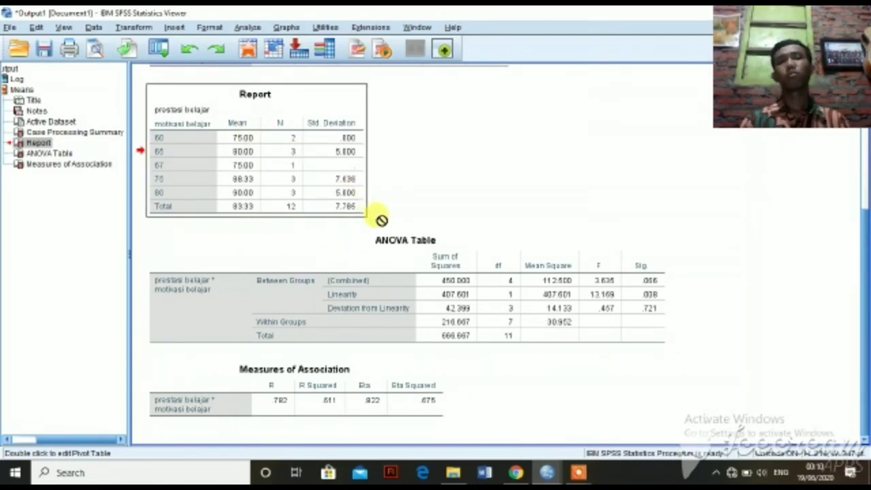
Step: Examine the Sig. values for Linearity and Deviation from Linearity in the ANOVA table
click(364, 254)
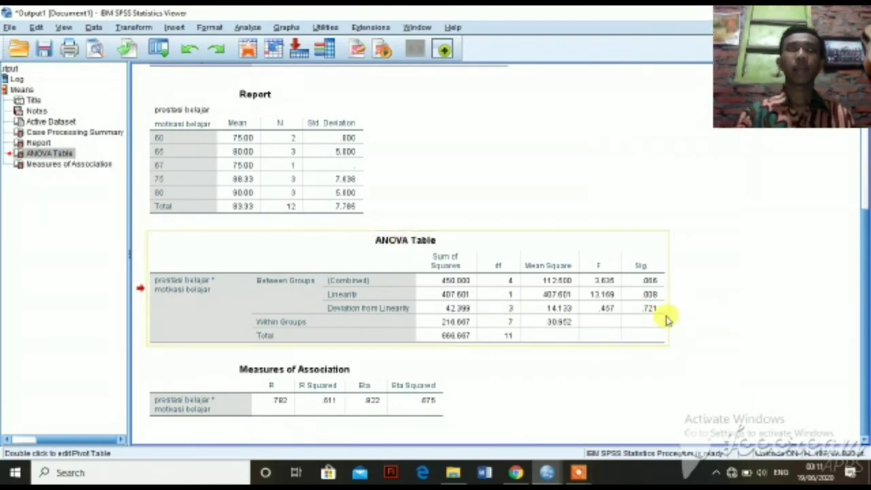
drag(667, 282, 629, 205)
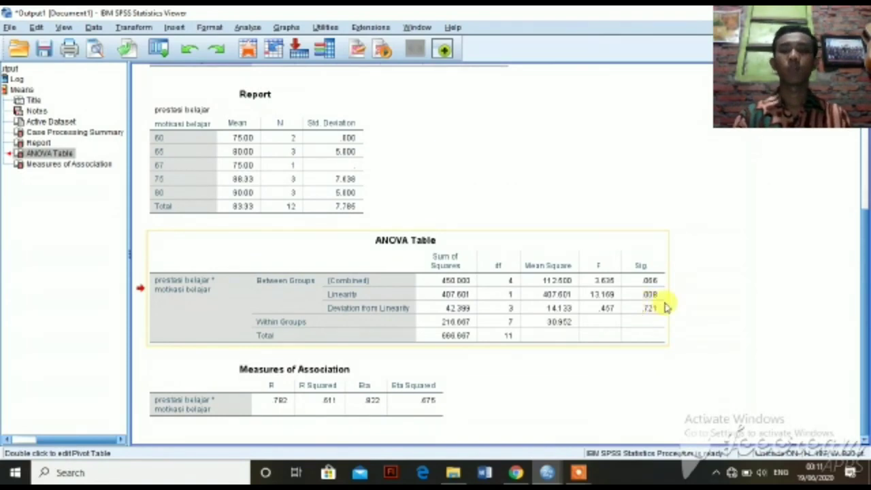
drag(664, 304, 650, 317)
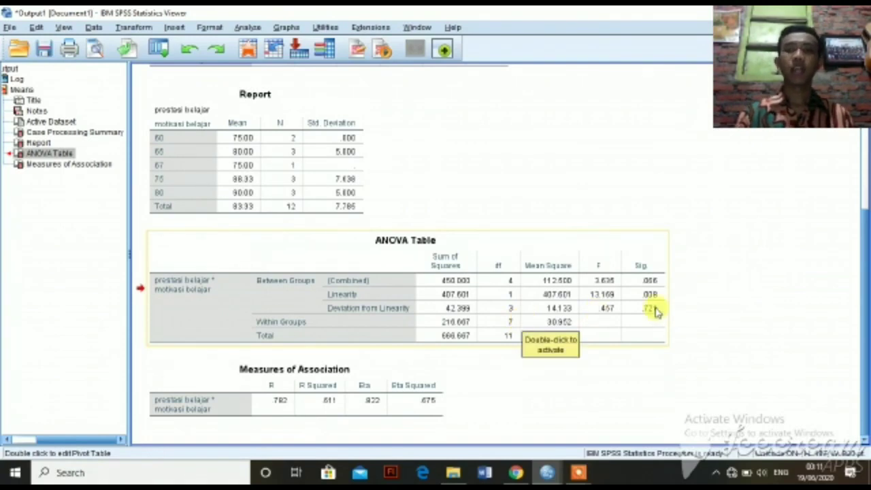
drag(653, 308, 732, 317)
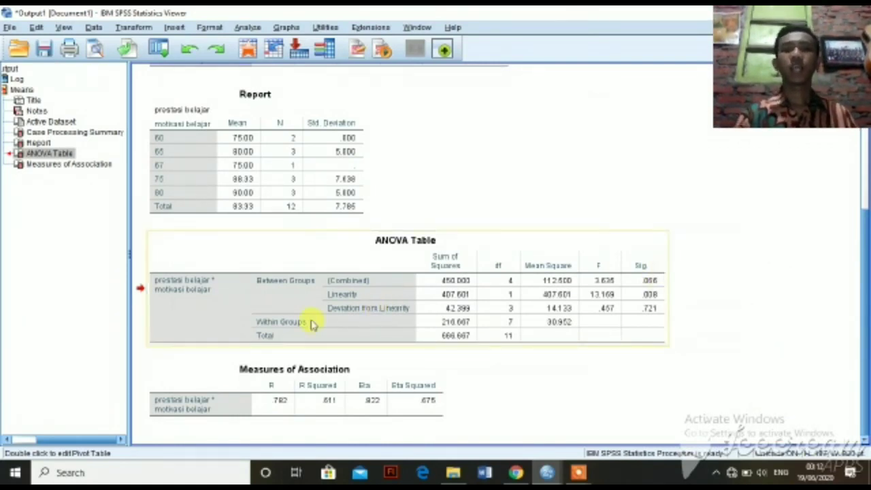
drag(352, 323, 682, 319)
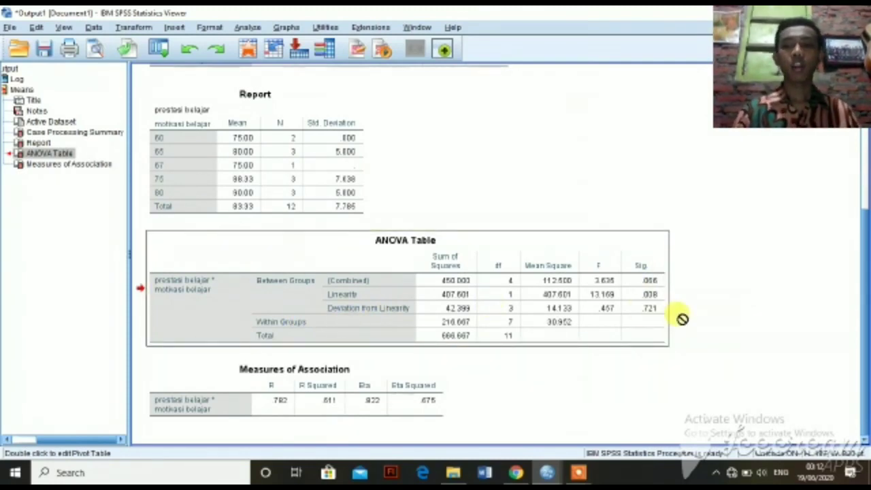
mouse_move(683, 319)
mouse_down()
mouse_move(658, 336)
mouse_move(676, 313)
mouse_move(693, 313)
mouse_up()
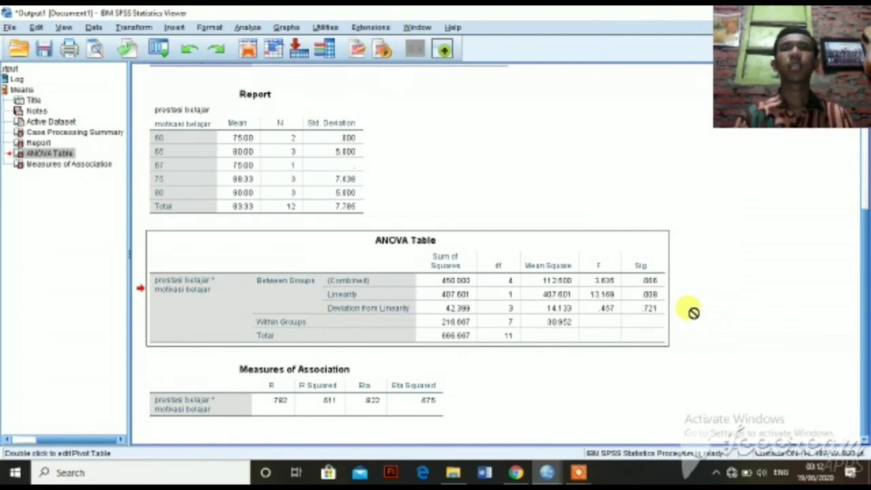
drag(693, 312, 653, 295)
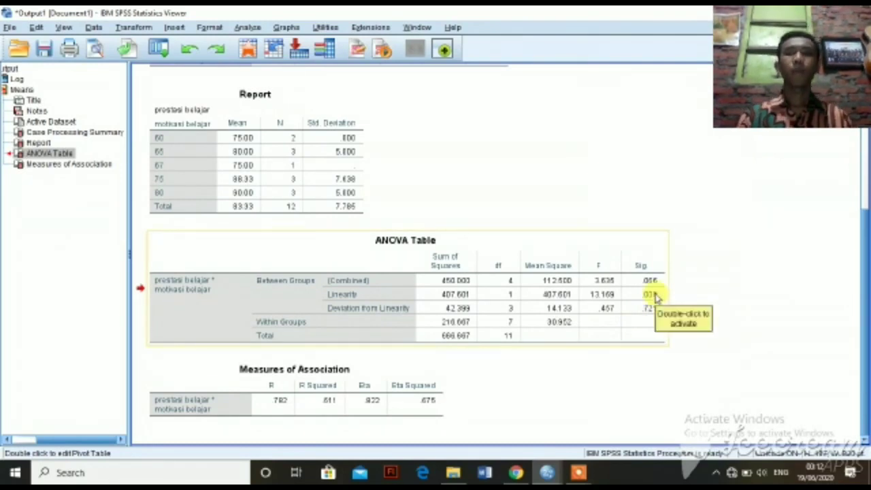